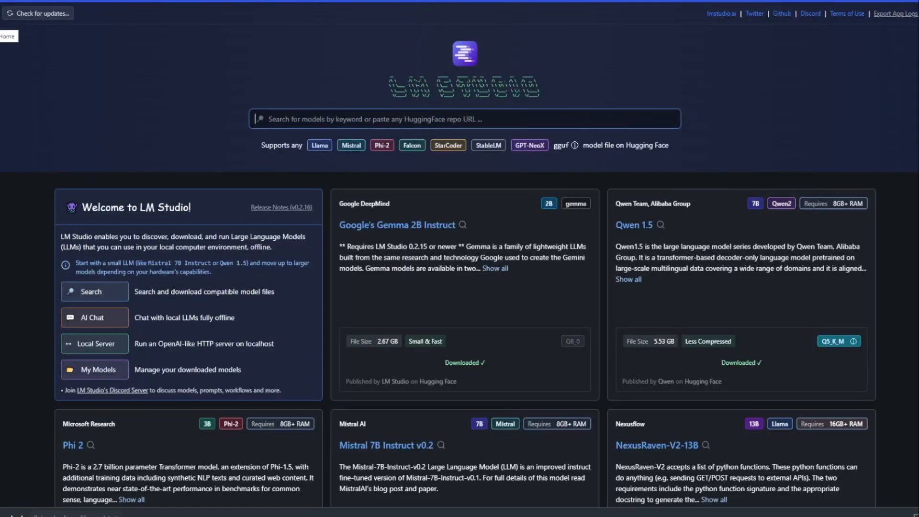
Step: Open the model search and enter "una cybatron" as the query
click(1, 52)
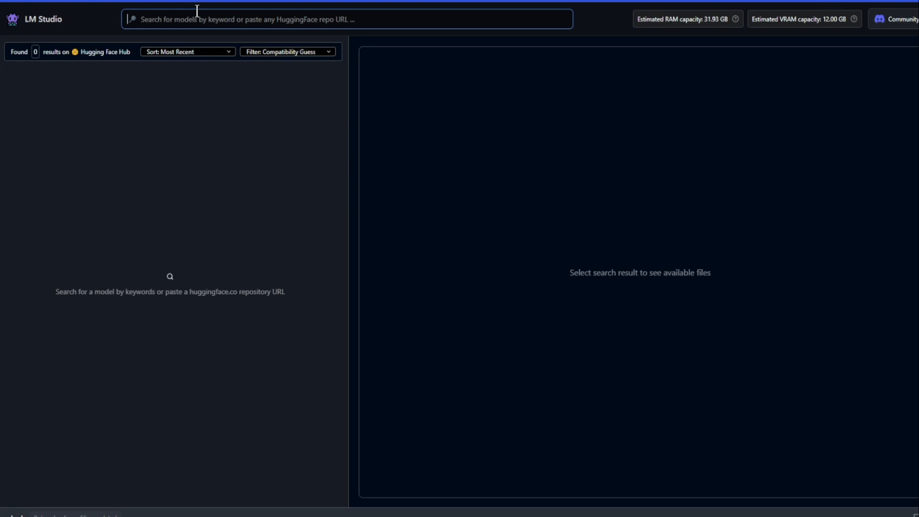
text(una)
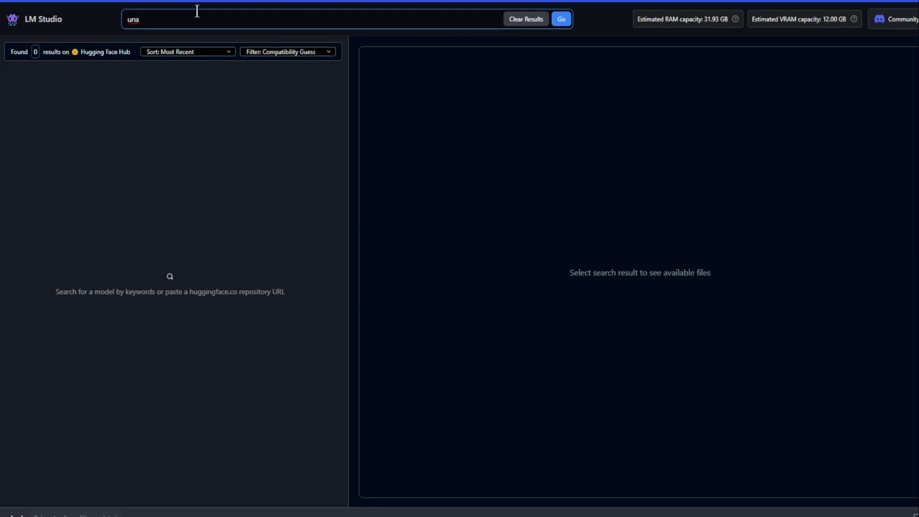
text( cyber)
text(ron)
Step: Replace the model search query with "thebloke" and run the search
drag(171, 19, 149, 19)
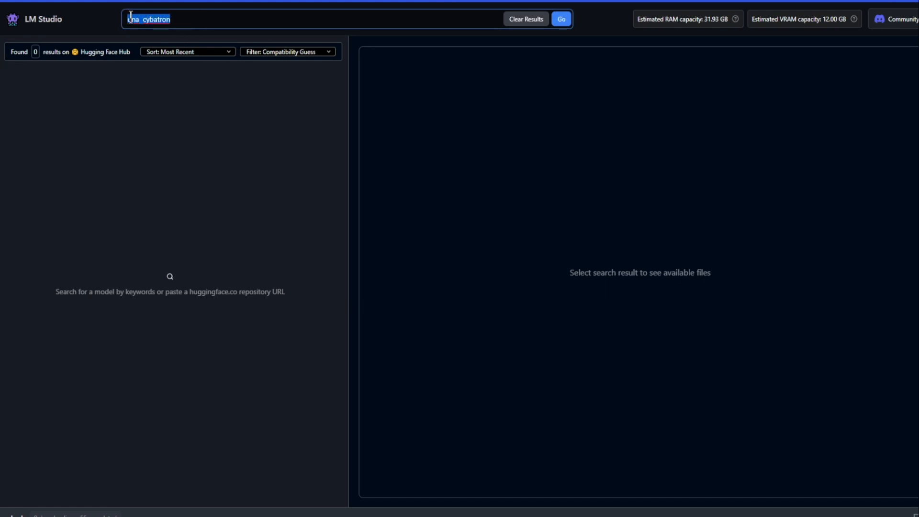
text(the blo)
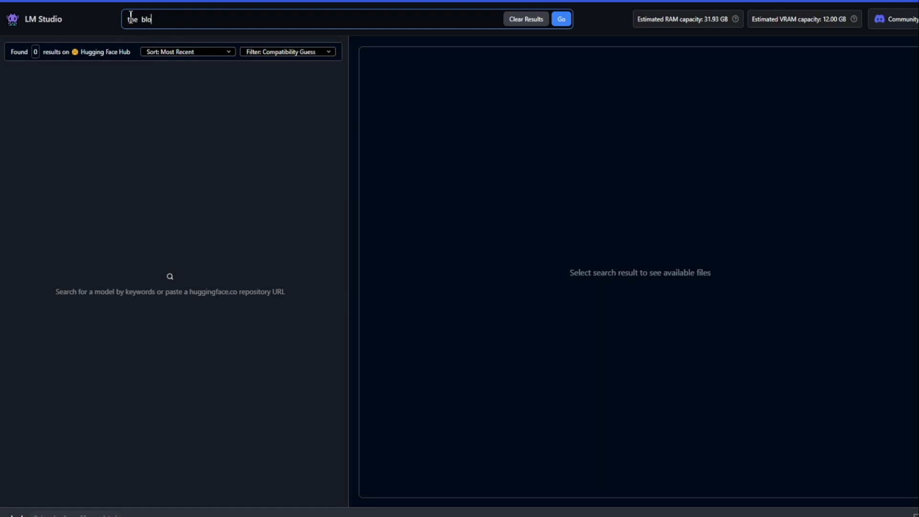
key(BackSpace)
key(BackSpace)
key(BackSpace)
key(BackSpace)
text(bloke)
key(BackSpace)
key(Return)
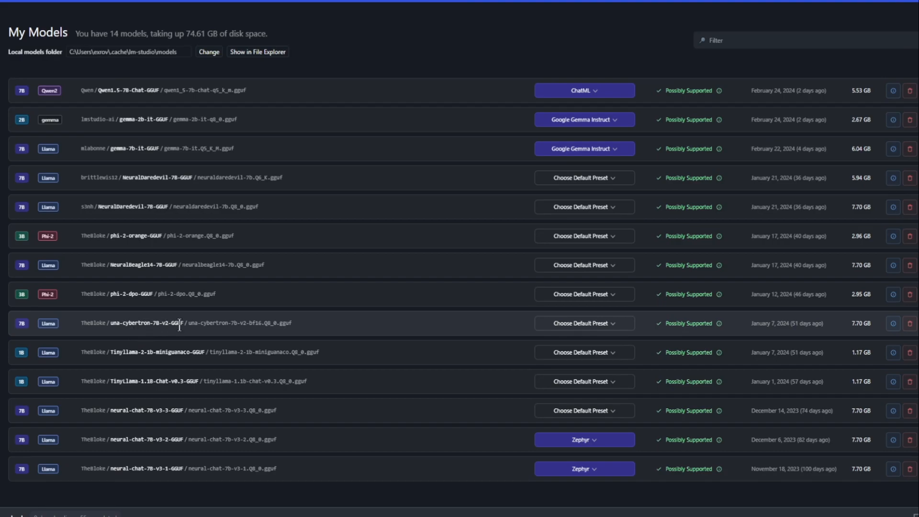
Step: Copy the name TheBloke / una-cybertron-7B-v2-GGUF from the downloaded models list and paste it into the model search as the query
drag(184, 324, 80, 323)
key(ctrl+c)
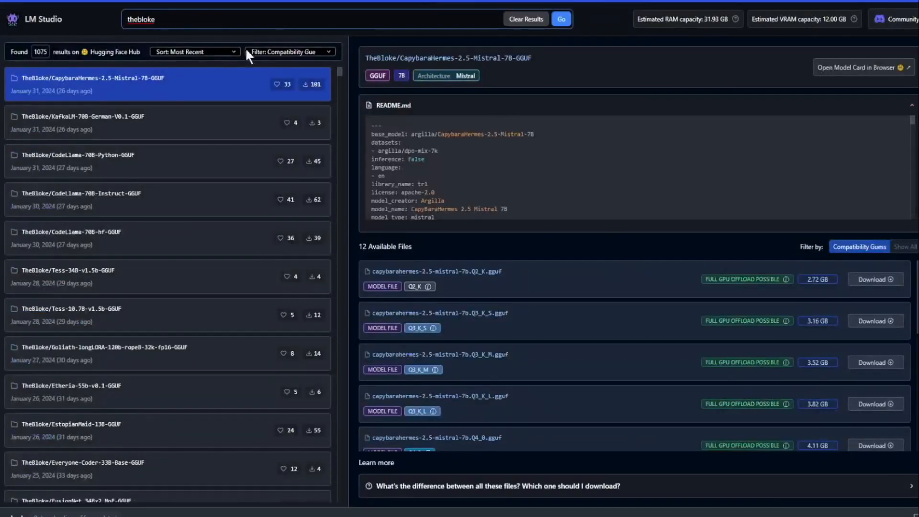
triple_click(213, 18)
key(ctrl+v)
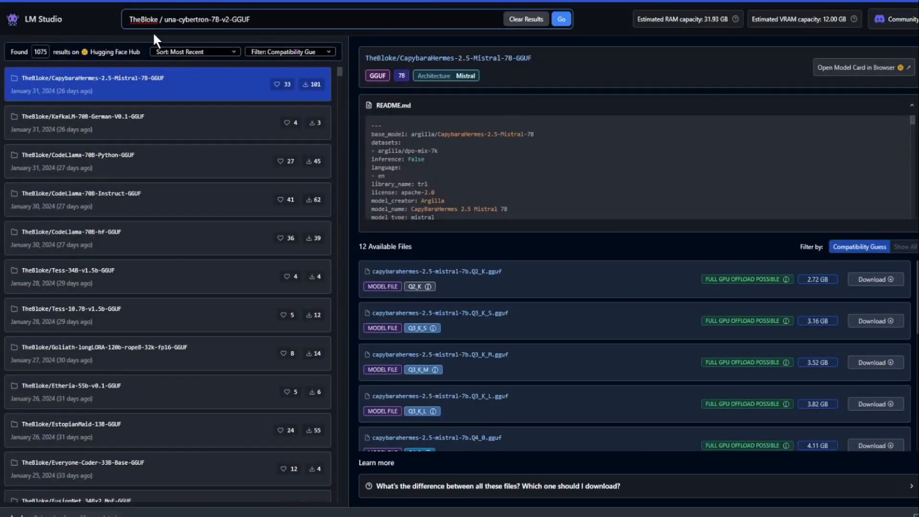
click(165, 26)
click(256, 20)
drag(278, 15, 133, 16)
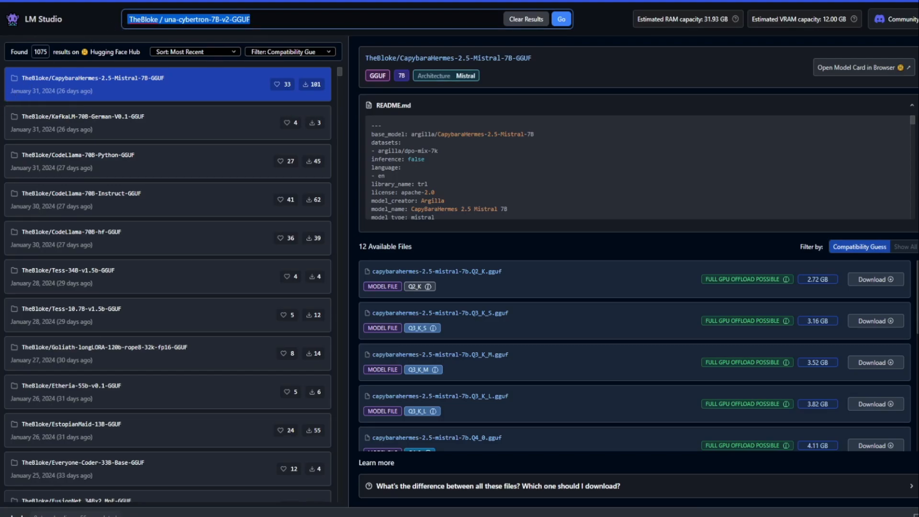
Step: Copy the name TheBloke / neural-chat-7B-v3-1-GGUF from the downloaded models list and search the model hub for it
click(0, 163)
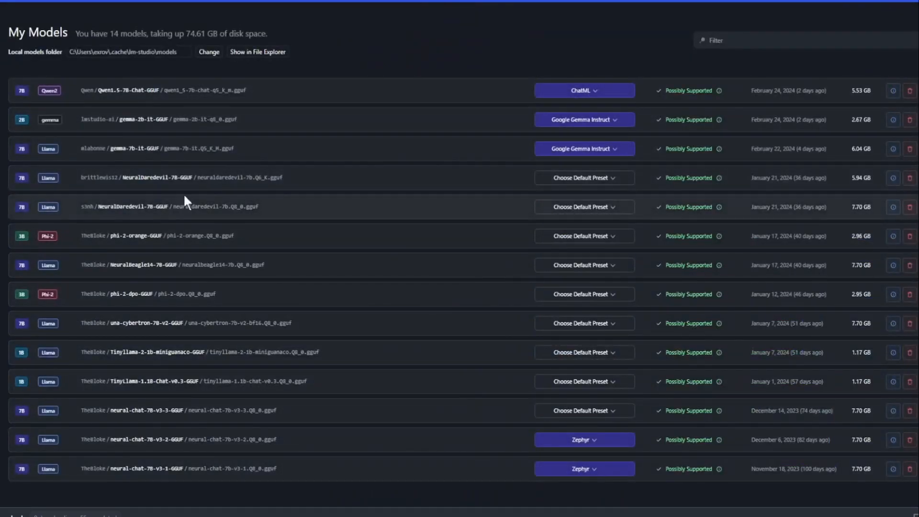
scroll(191, 239, down, 1)
drag(186, 453, 81, 452)
key(ctrl+c)
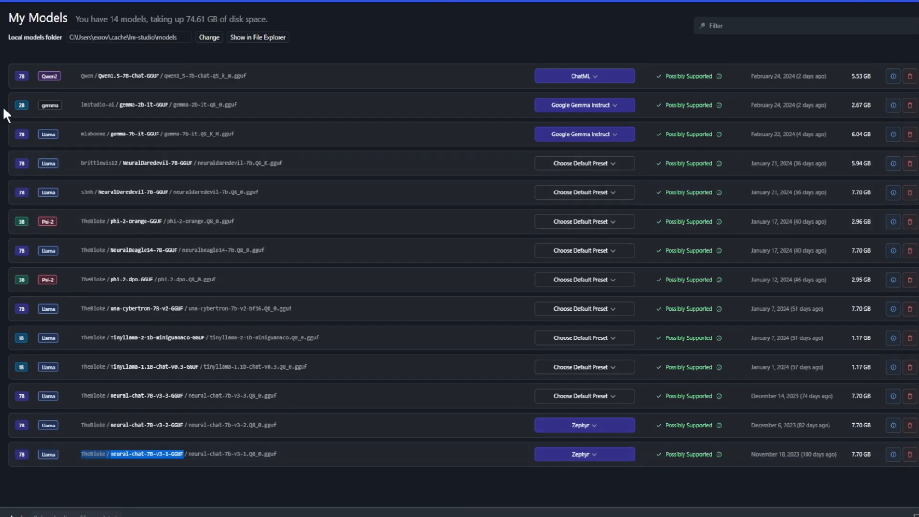
click(0, 81)
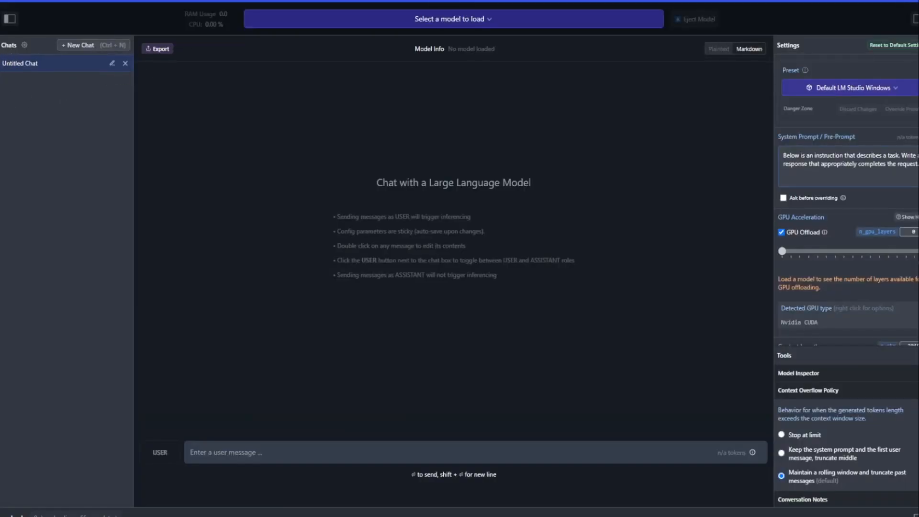
click(0, 62)
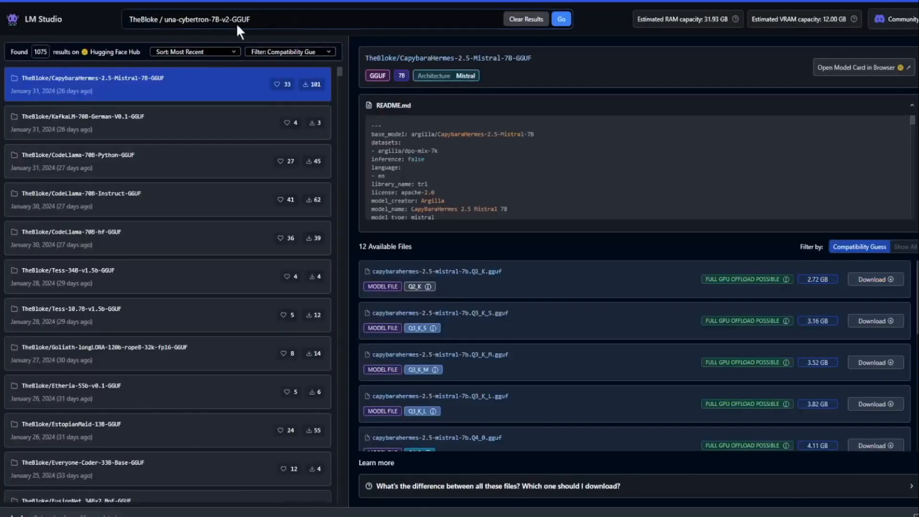
click(303, 14)
key(ctrl+a)
key(ctrl+v)
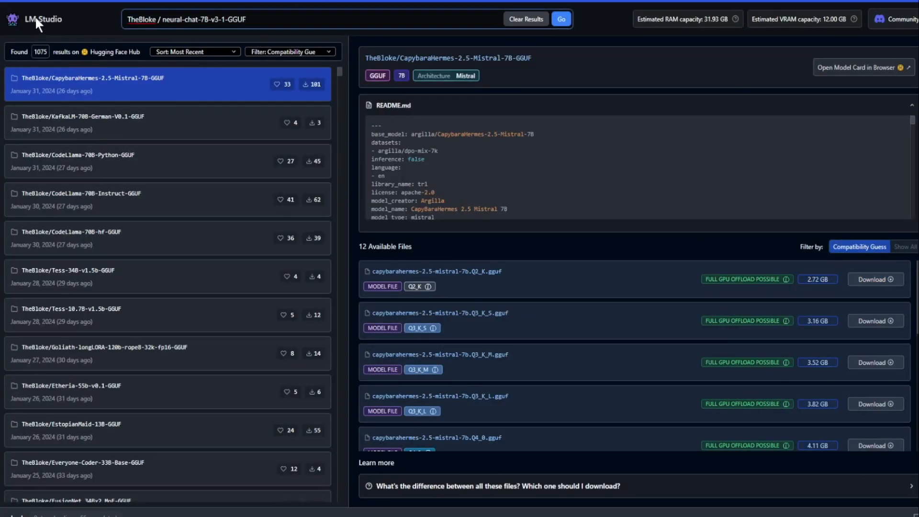
key(Return)
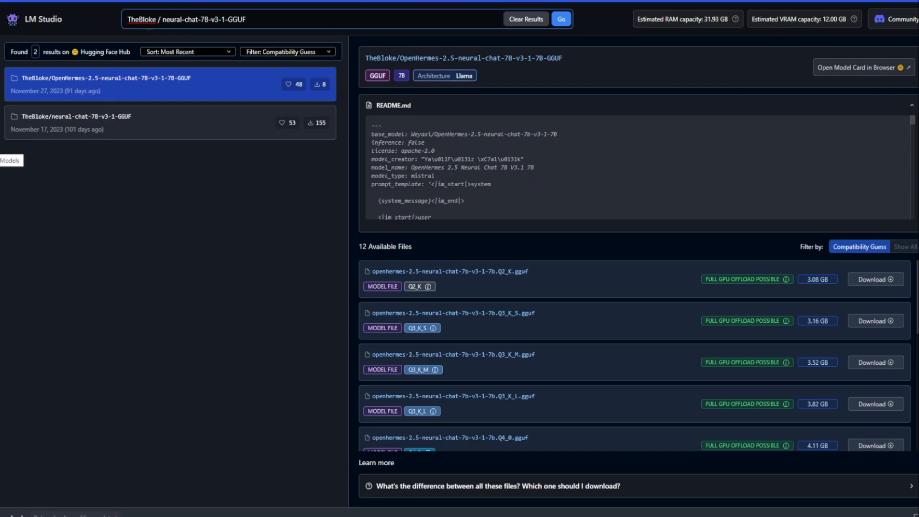
Step: Open the downloaded models list and highlight the names phi-2-dpo, Tinyllama-2-1b and gemma-2b-it in turn
click(2, 160)
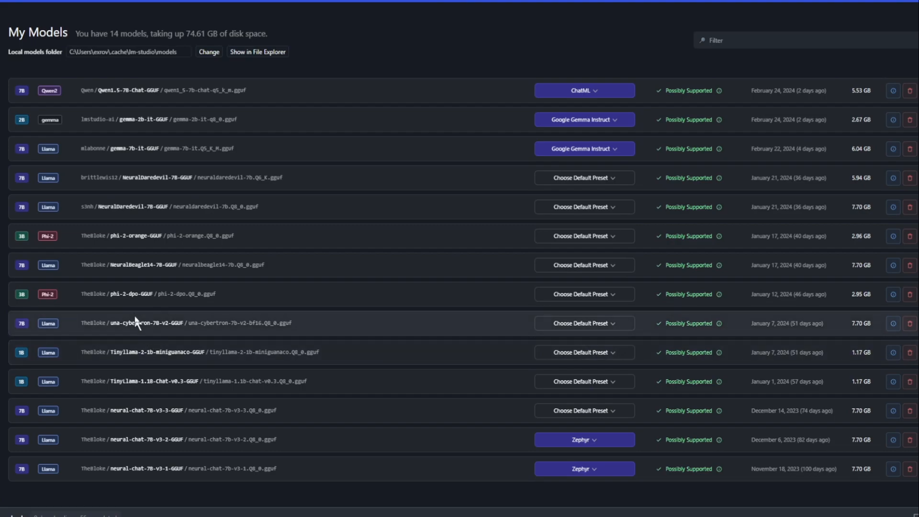
drag(141, 294, 109, 295)
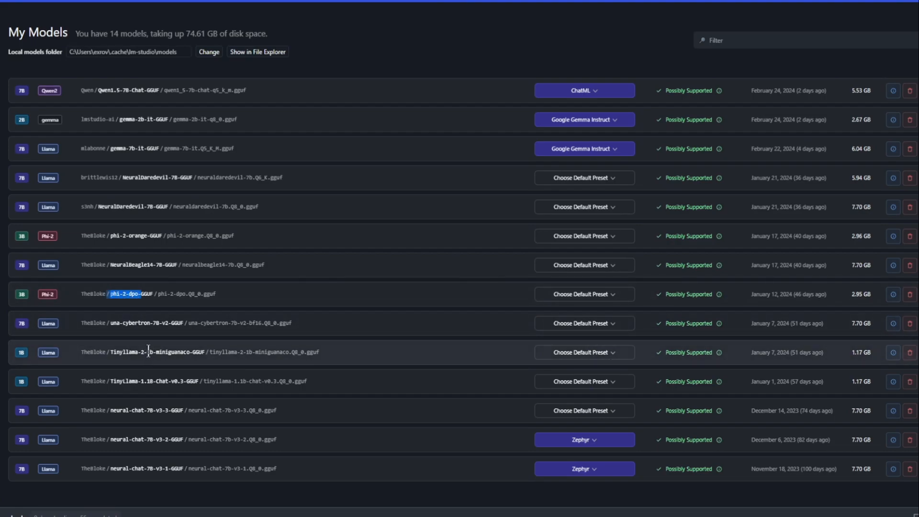
drag(156, 351, 98, 343)
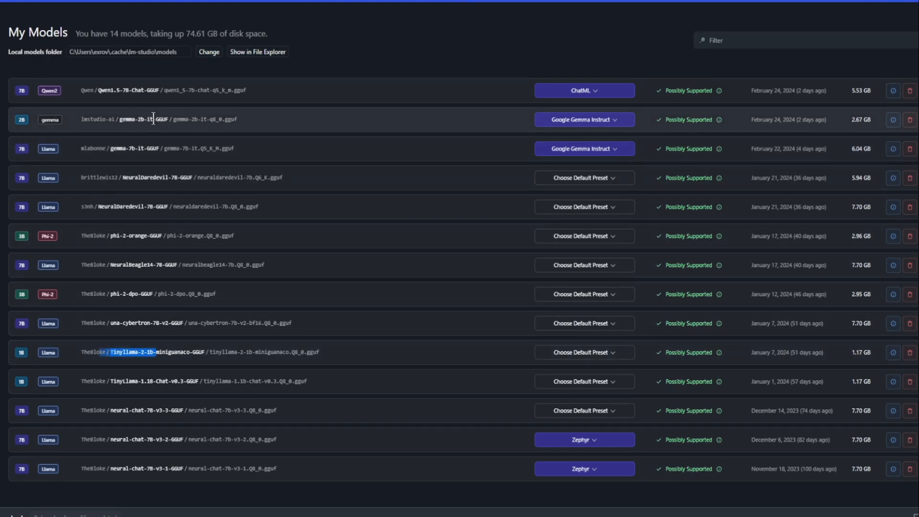
drag(154, 119, 117, 119)
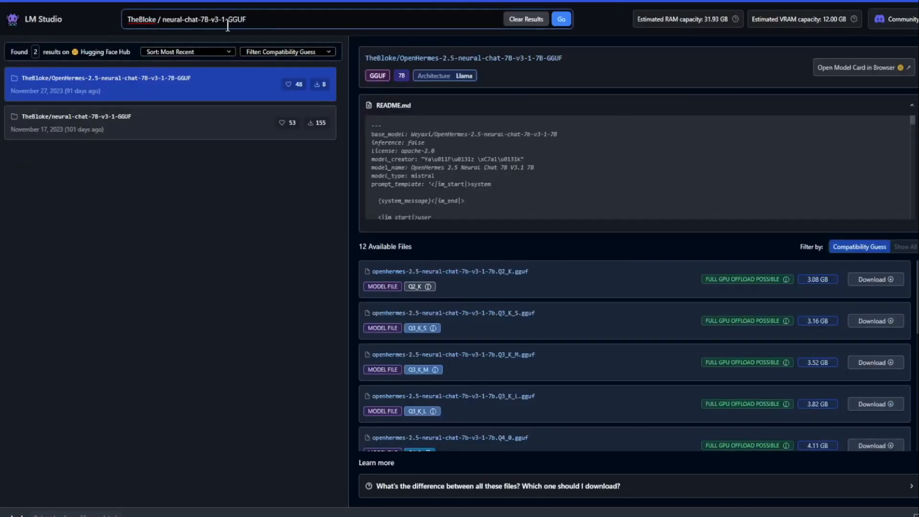
Step: Search the model hub for TheBloke / una-cybertron-7B-v2-GGUF and examine its available files through to the Q8_0 version
triple_click(284, 17)
text(TheBloke / una-cybertron-7B-v2-GGUF)
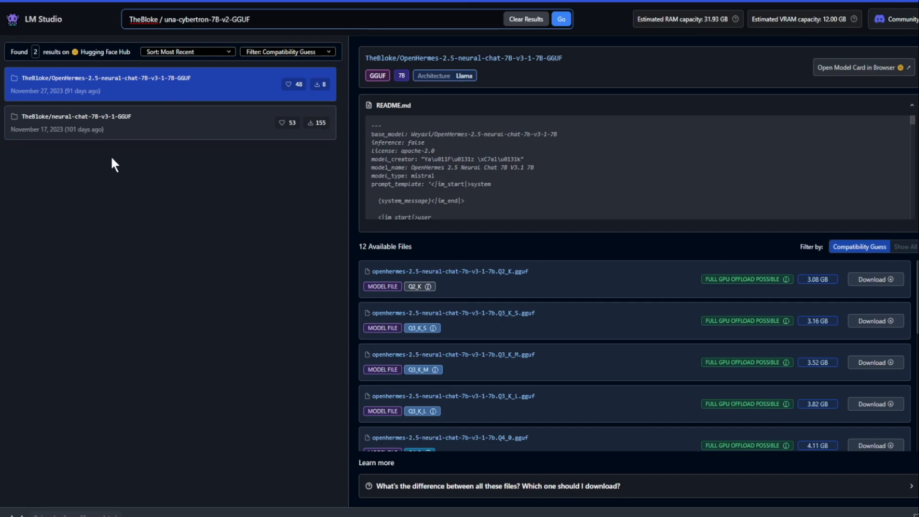
click(562, 20)
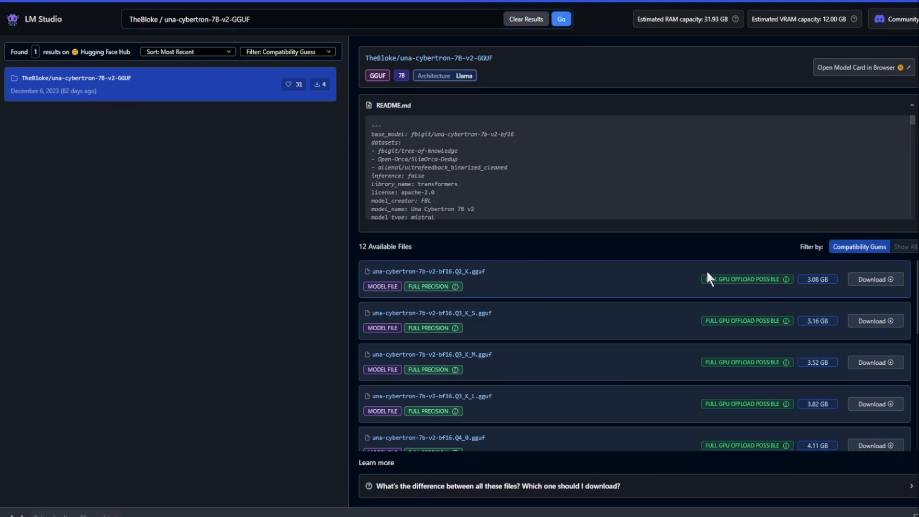
scroll(706, 269, down, 3)
scroll(721, 292, down, 3)
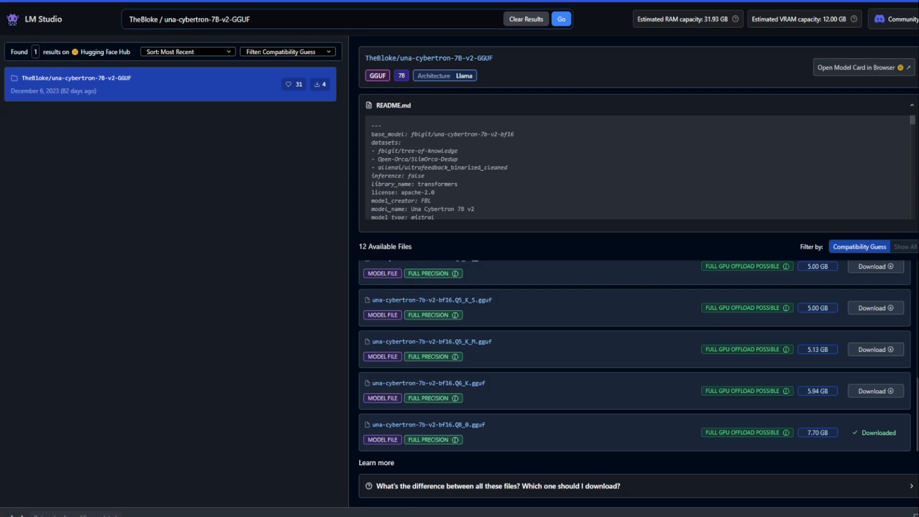
Step: Review the full list of downloaded models
click(0, 167)
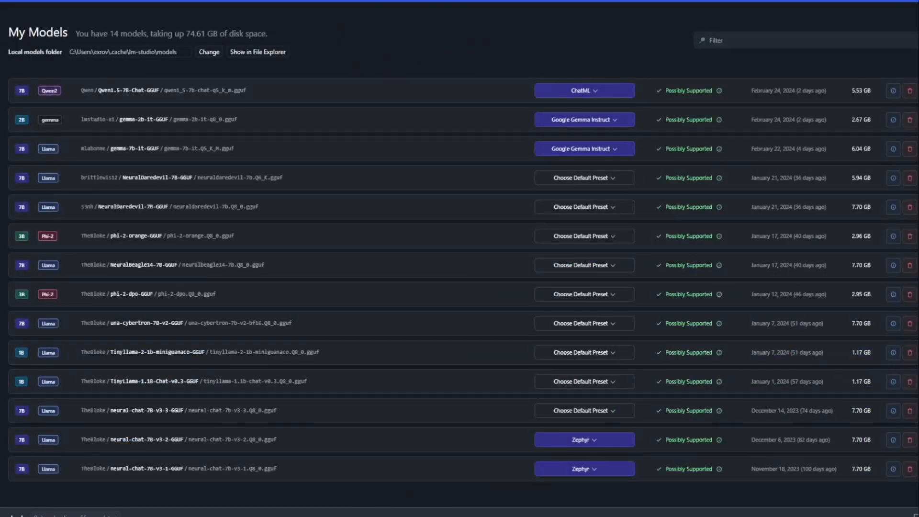
scroll(320, 128, down, 1)
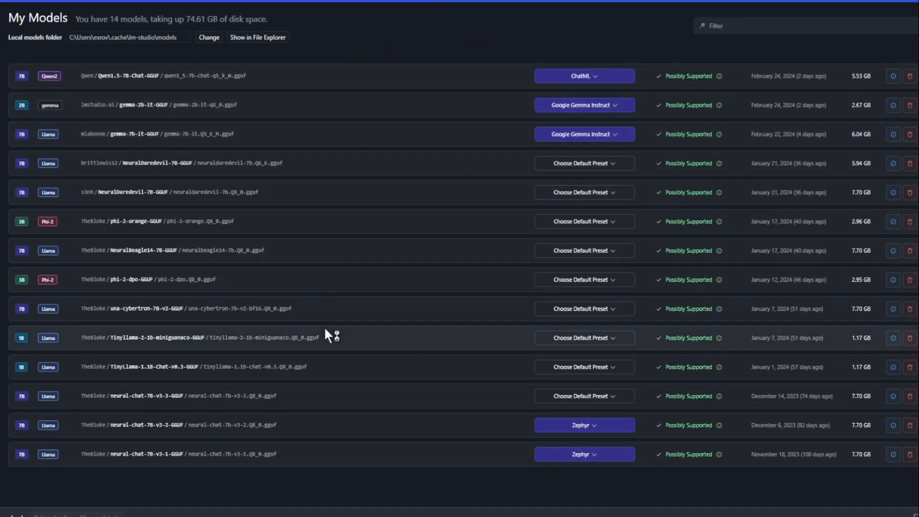
scroll(402, 141, up, 1)
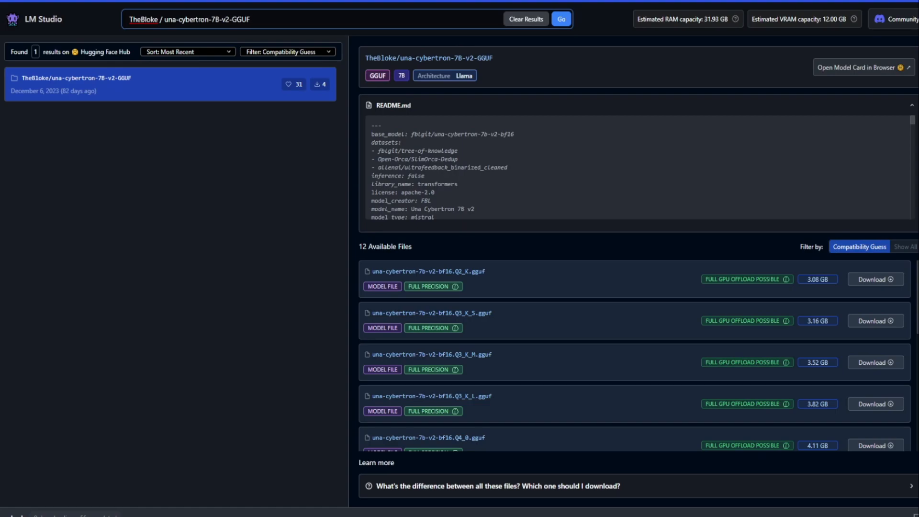
Step: Open the local inference server page and inspect the Apply Prompt Formatting explanation and the server port
click(0, 126)
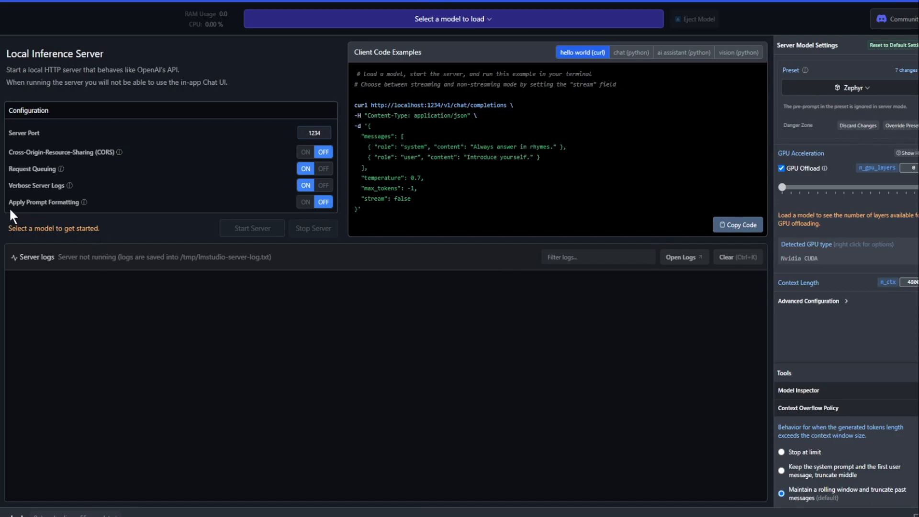
mouse_move(91, 206)
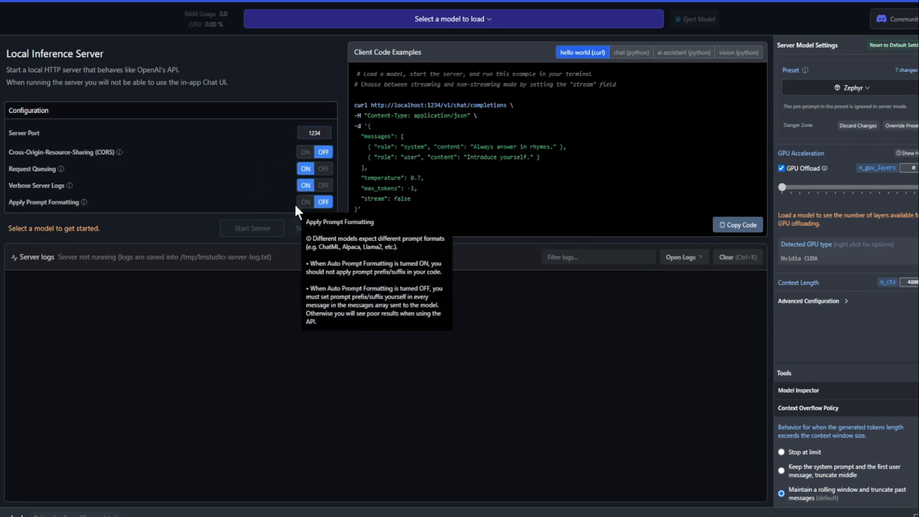
double_click(310, 133)
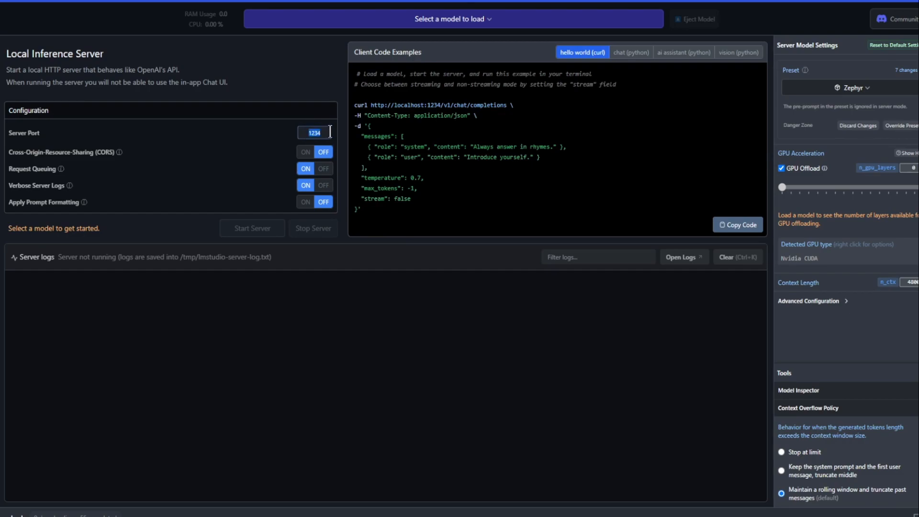
click(360, 332)
Step: Load TheBloke's neural chat v3 1 model into the server, and switch the loaded model to una cybertron v2 b Q8 0
click(488, 21)
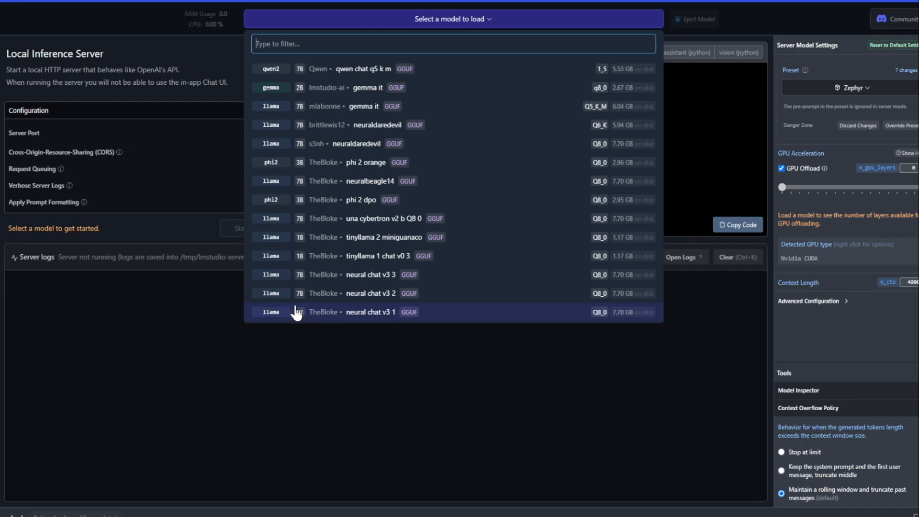
click(332, 312)
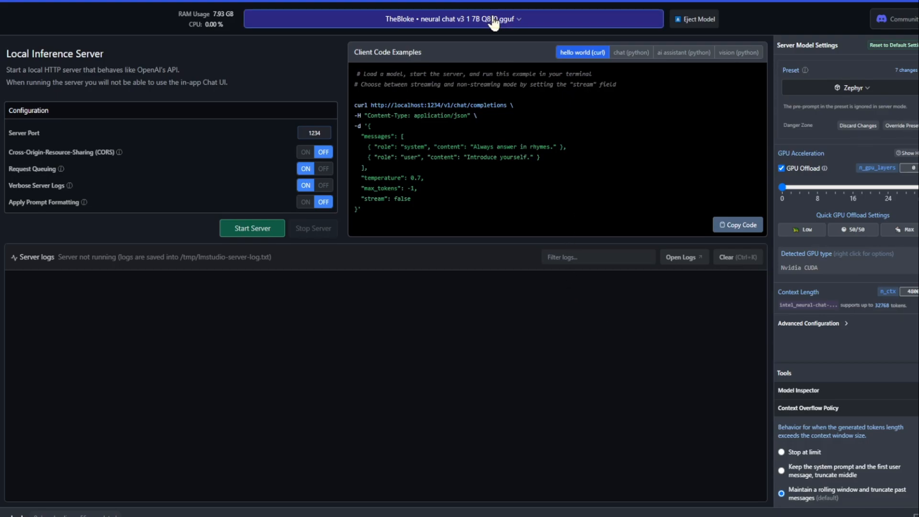
click(513, 26)
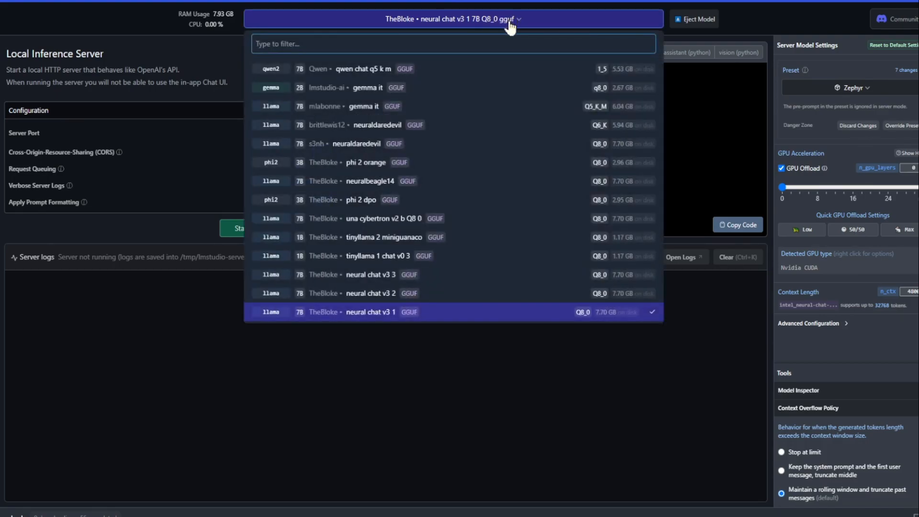
click(401, 221)
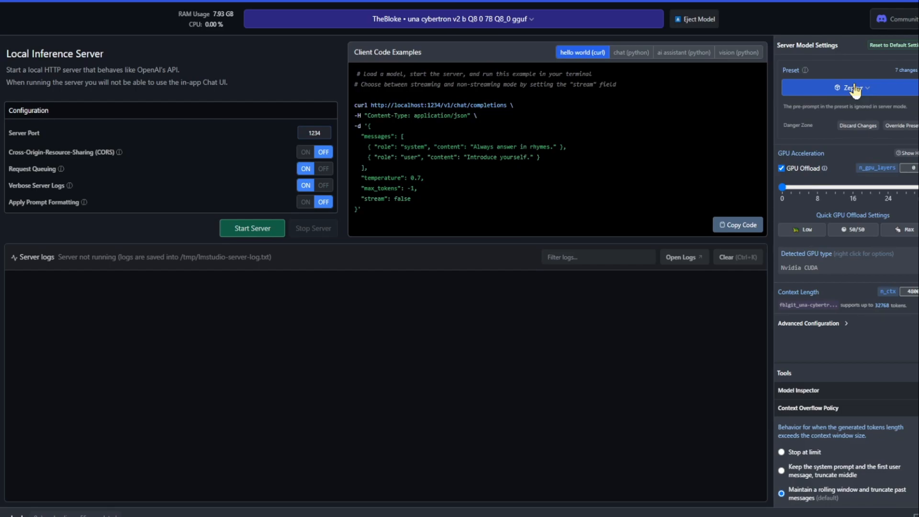
Step: Apply the ChatML preset to the server model and start the local server
click(868, 93)
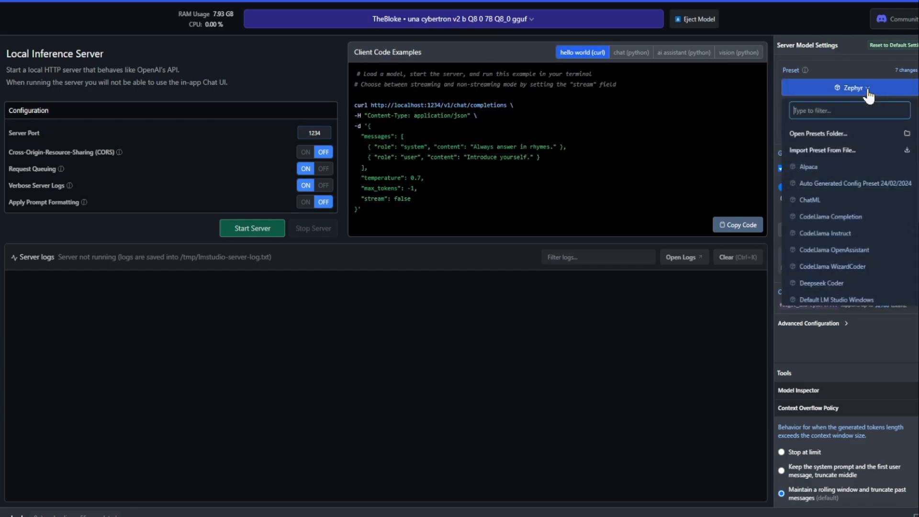
click(812, 200)
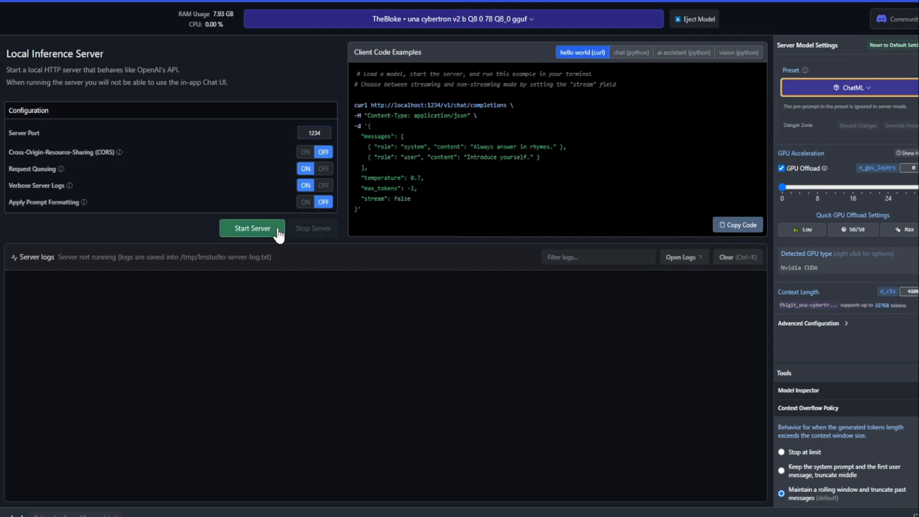
click(246, 234)
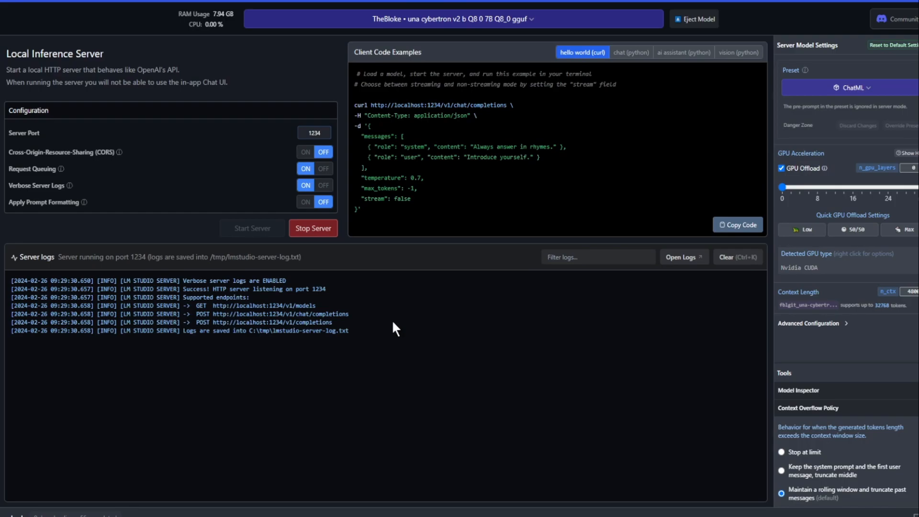
Step: Return to the home page while leaving the local server running
mouse_move(113, 203)
click(1, 23)
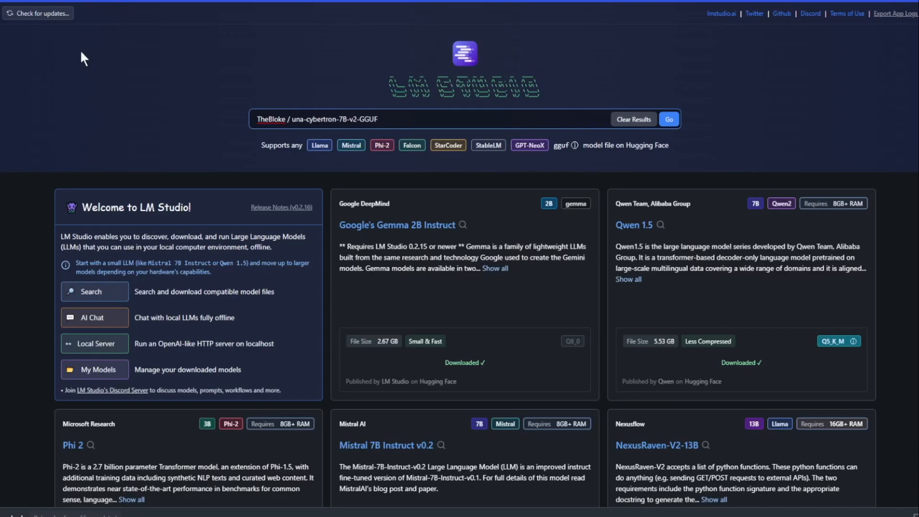